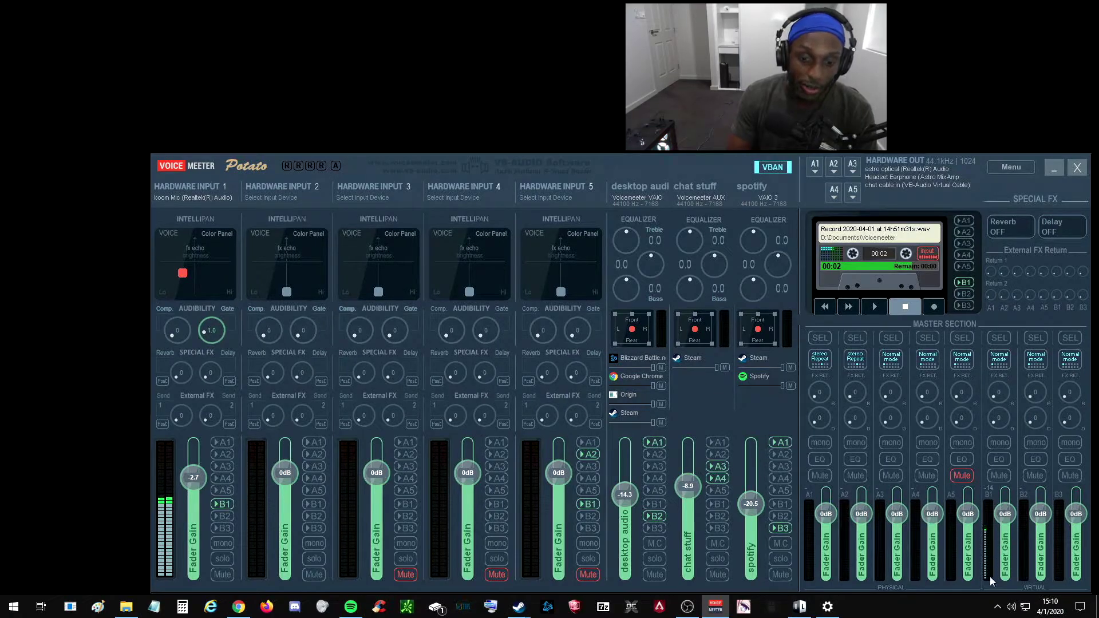
- Open the sound context menu from the taskbar speaker icon
right_click(1011, 607)
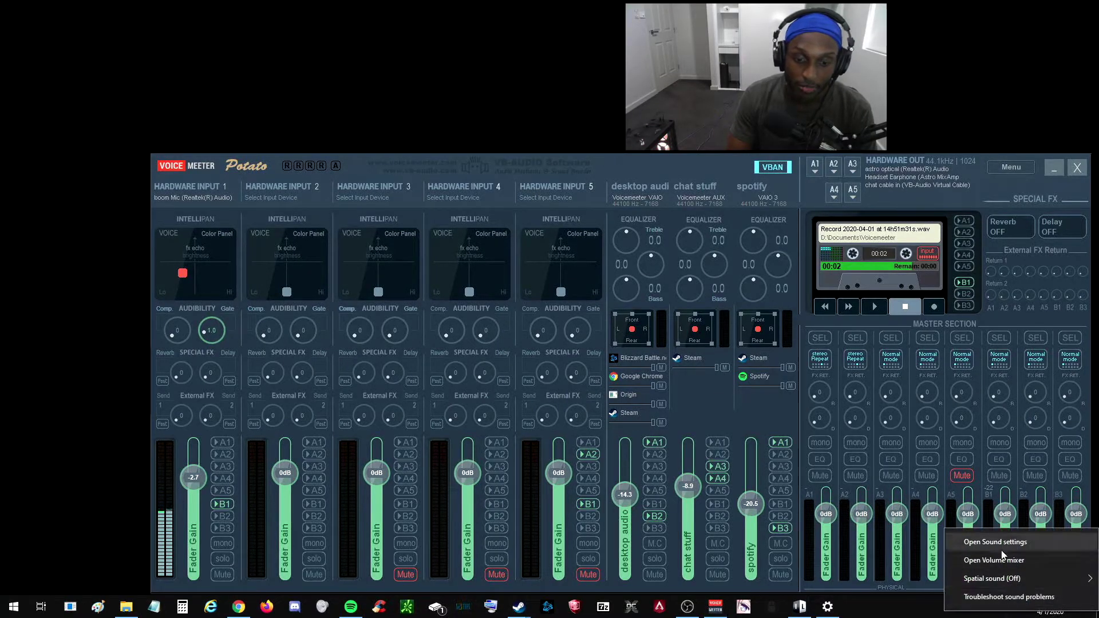
- Open the Sound Control Panel from Sound settings, then minimize the Settings window
click(980, 544)
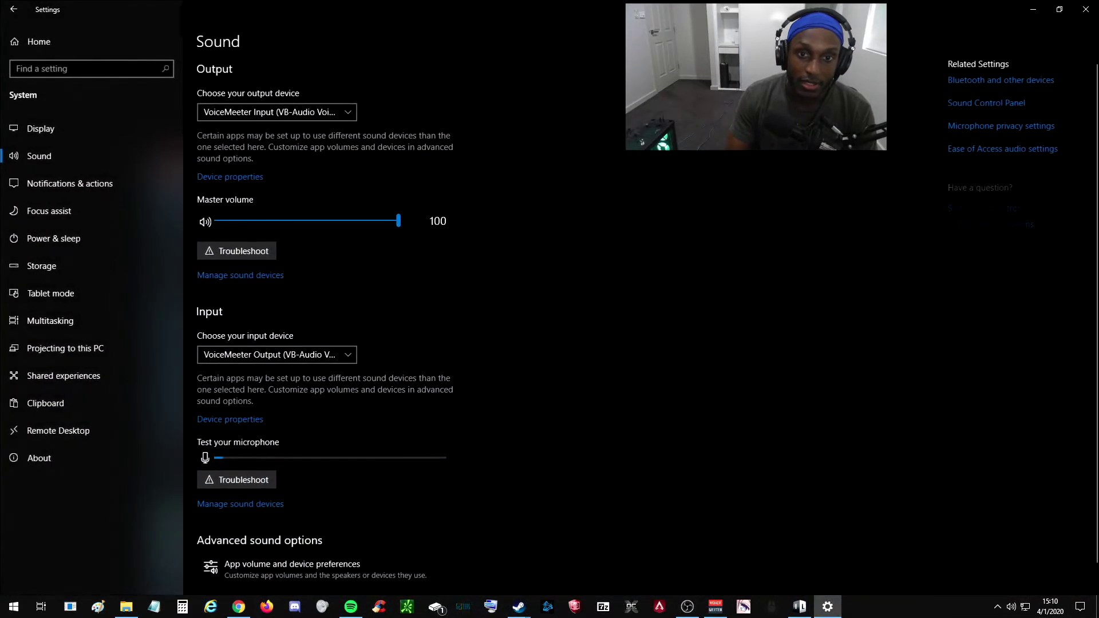
click(952, 103)
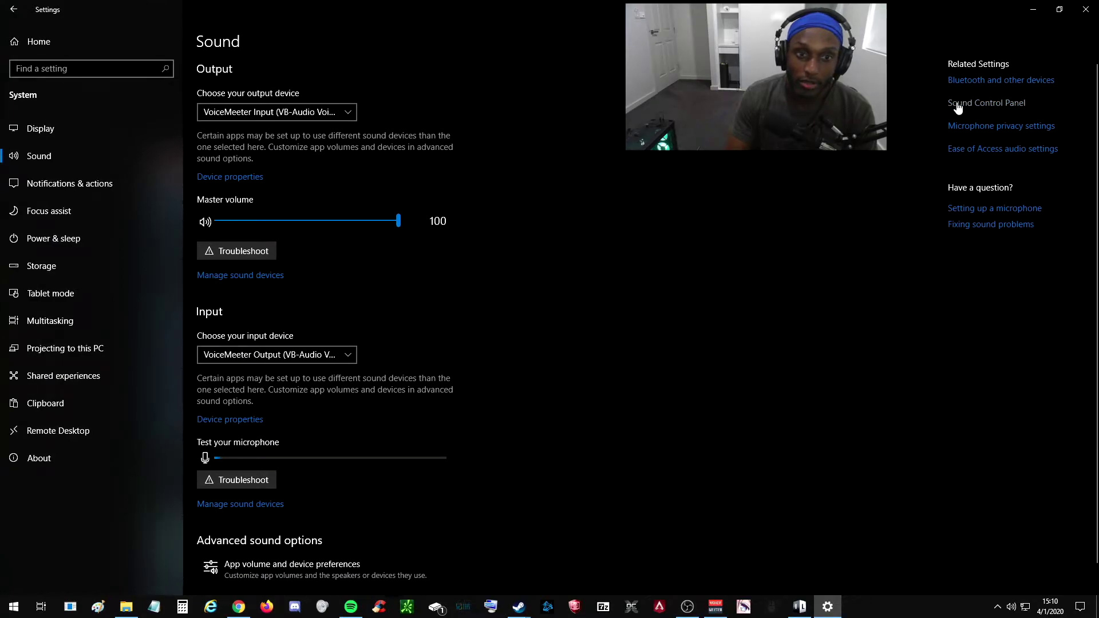
drag(246, 63, 577, 106)
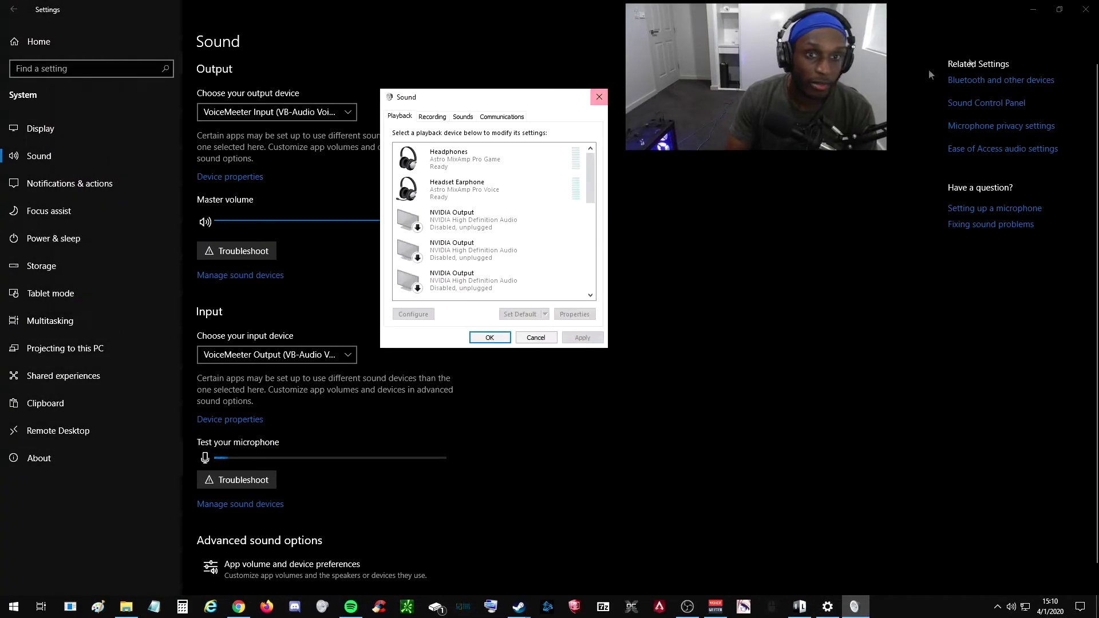
click(1031, 11)
- Show the Recording devices list down to VoiceMeeter Output and bring up its options
drag(432, 99, 394, 102)
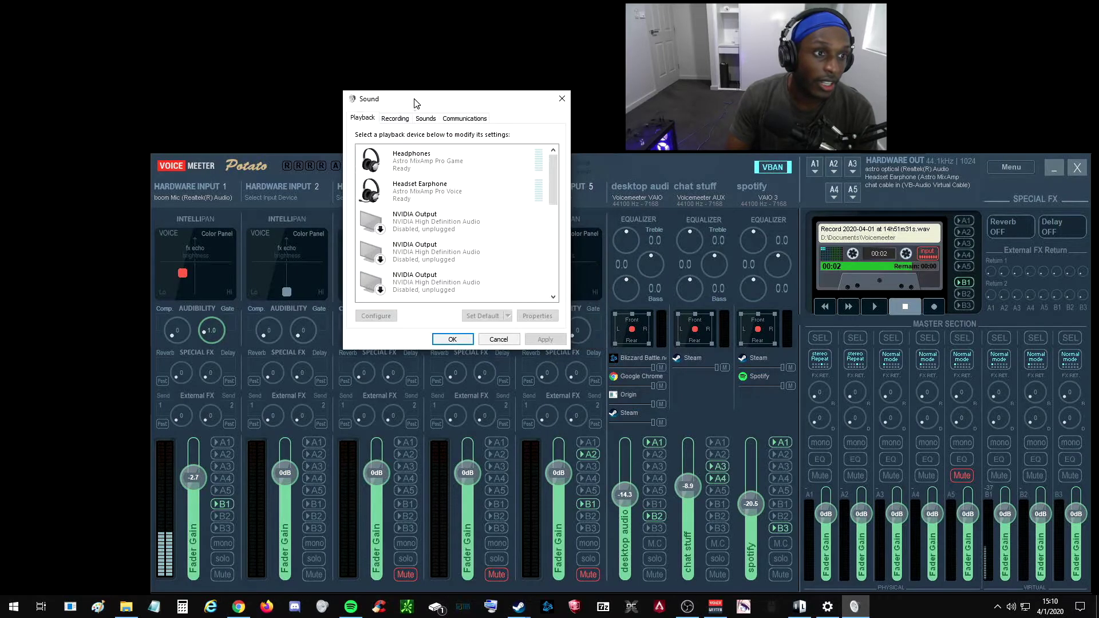
click(395, 118)
drag(554, 181, 553, 262)
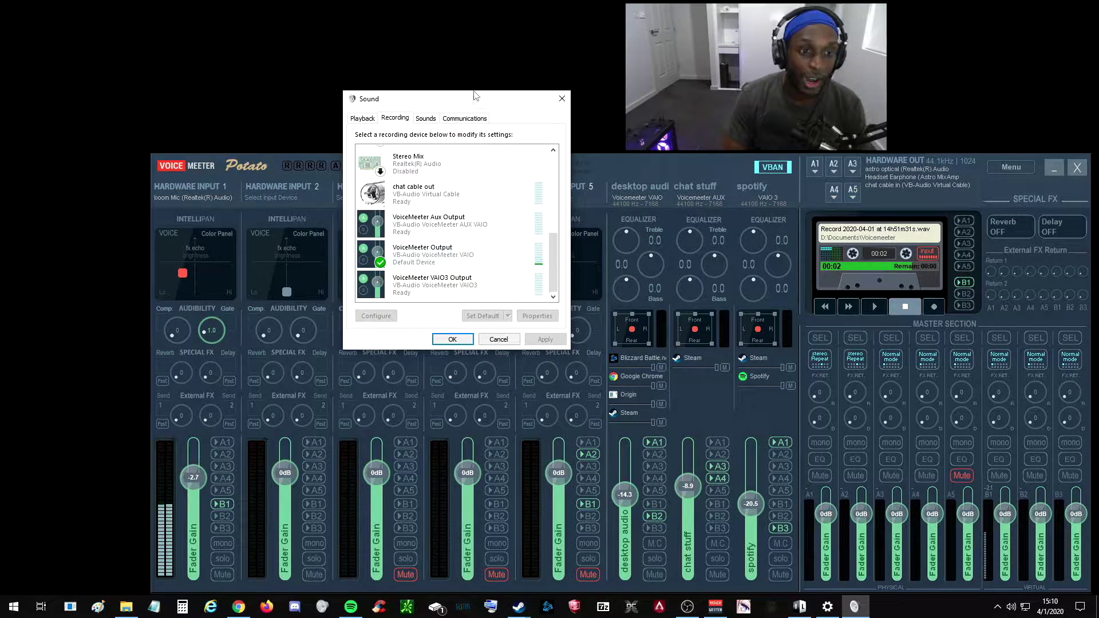
drag(482, 100, 512, 176)
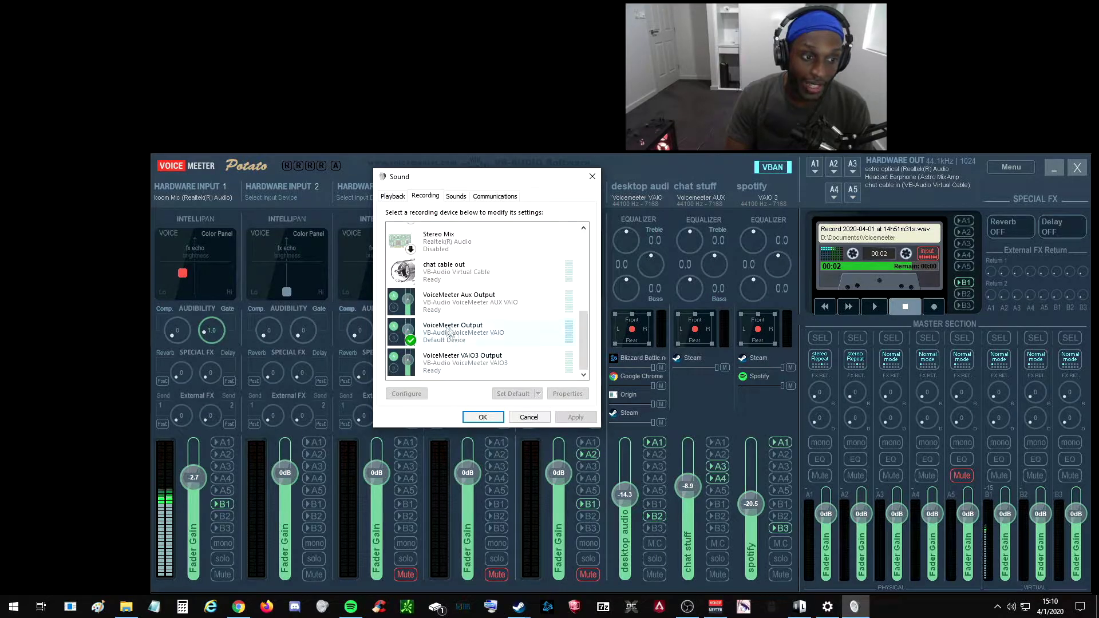
right_click(497, 336)
- Review VoiceMeeter Output's properties, then route VoiceMeeter's desktop audio to bus B2
click(526, 388)
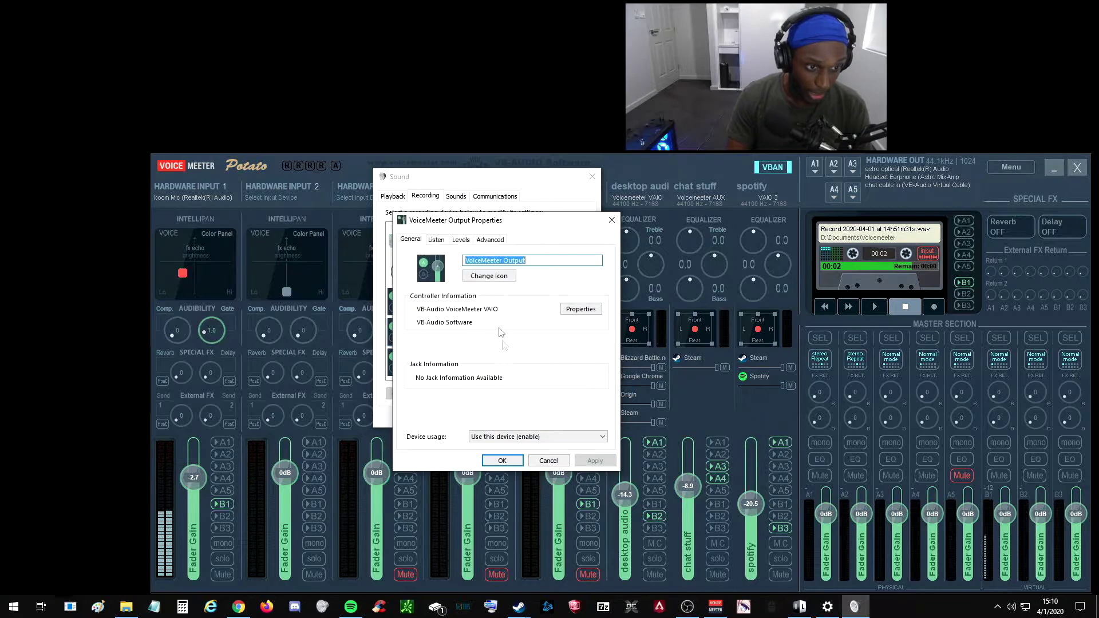
click(610, 220)
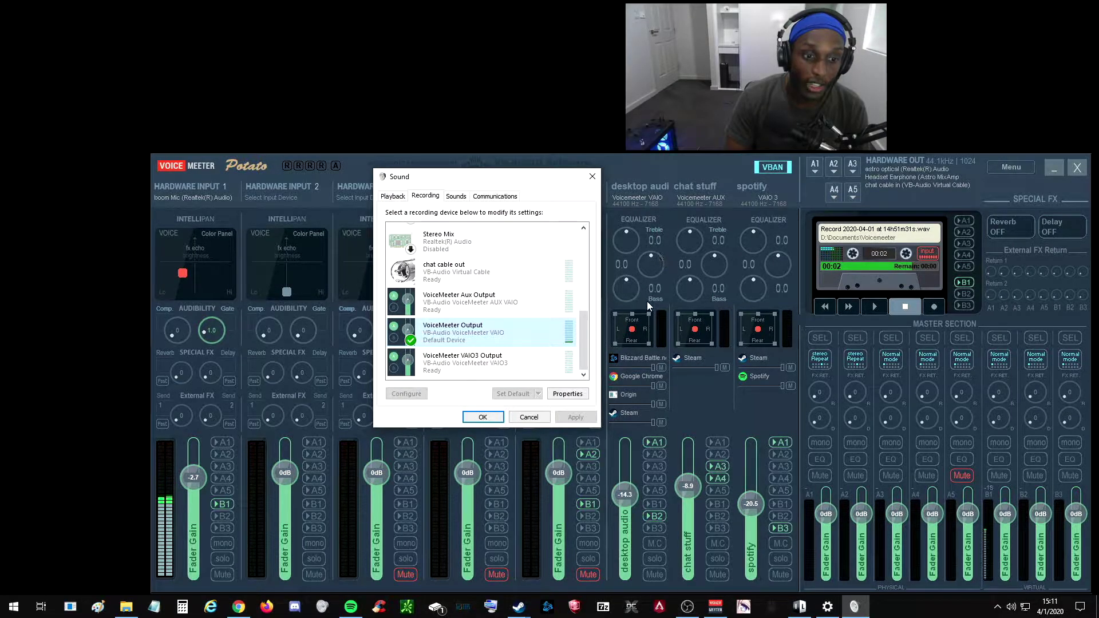
click(658, 517)
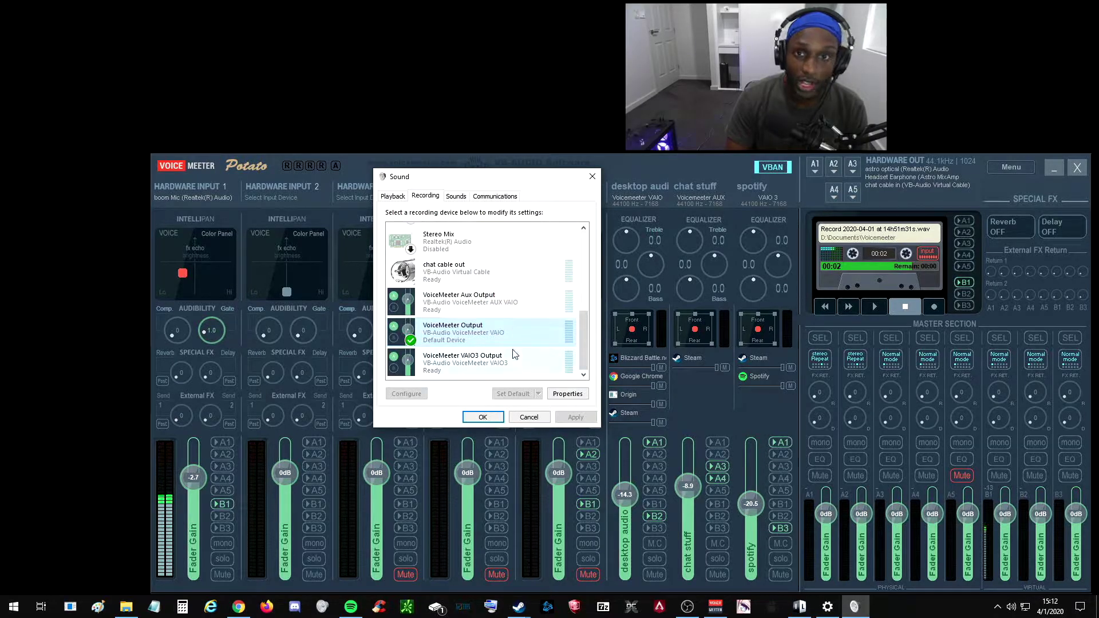
- Back in OBS, confirm the Mic/Aux source's device is Default, then close its properties
drag(491, 177, 283, 112)
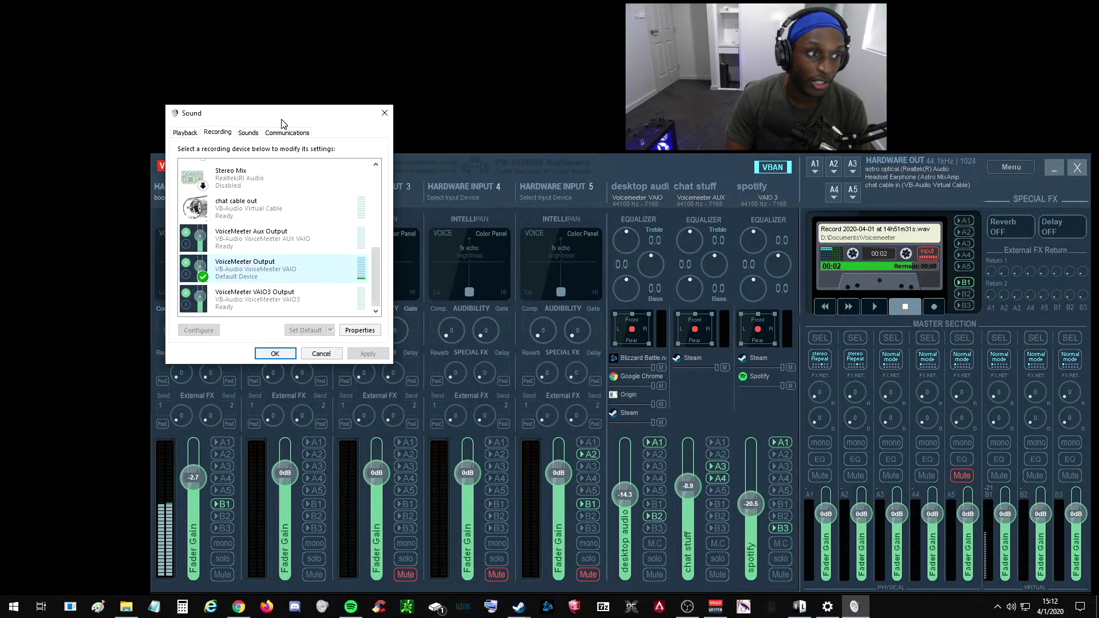
click(687, 606)
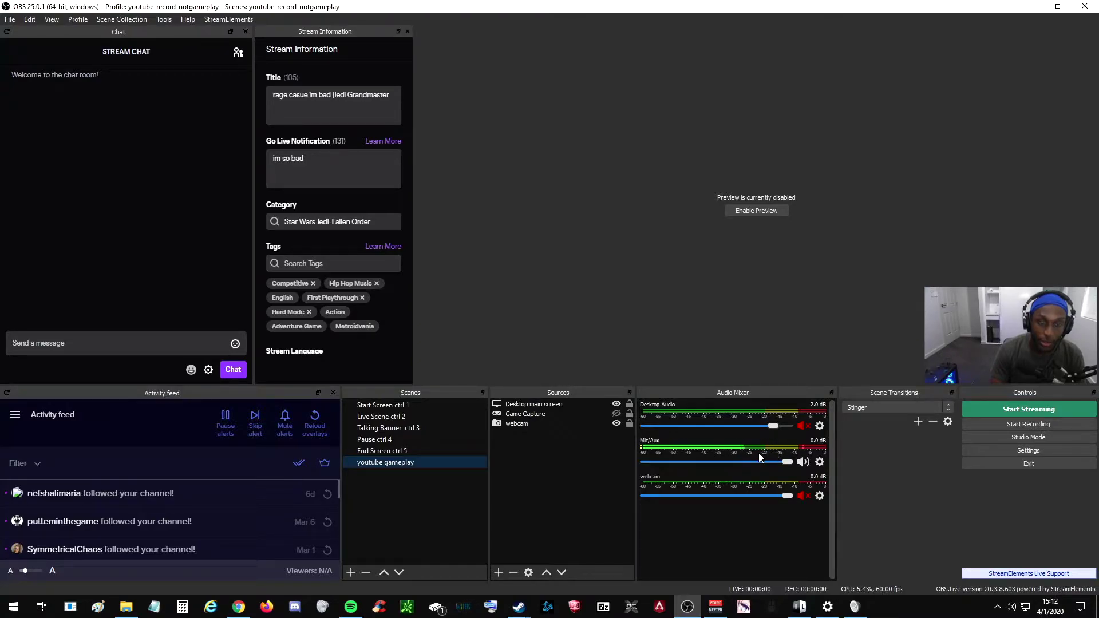
click(819, 462)
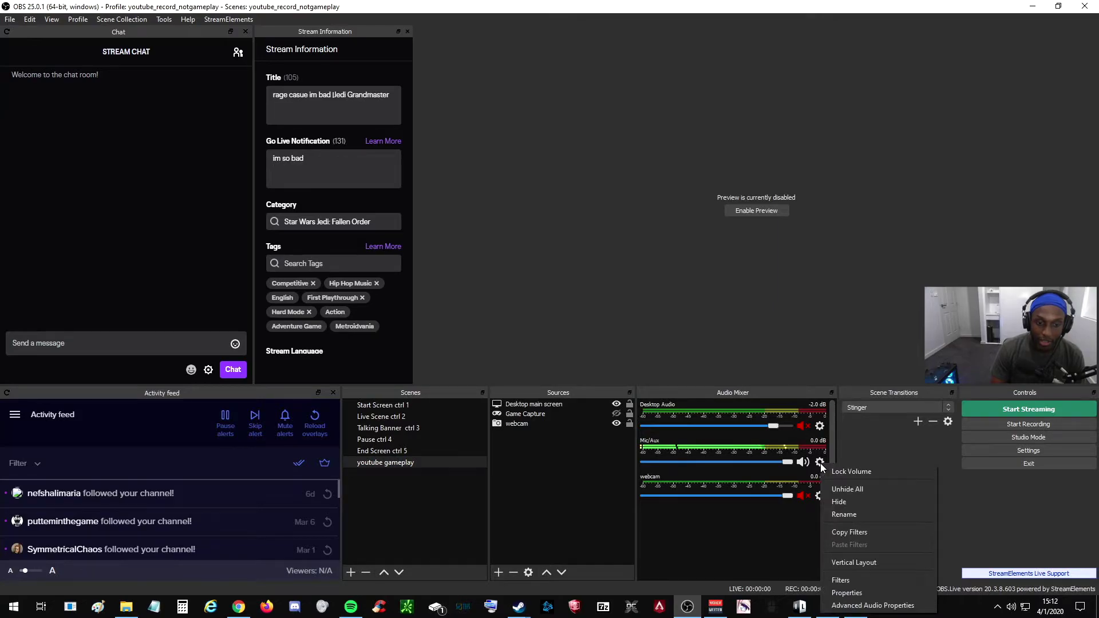
click(843, 595)
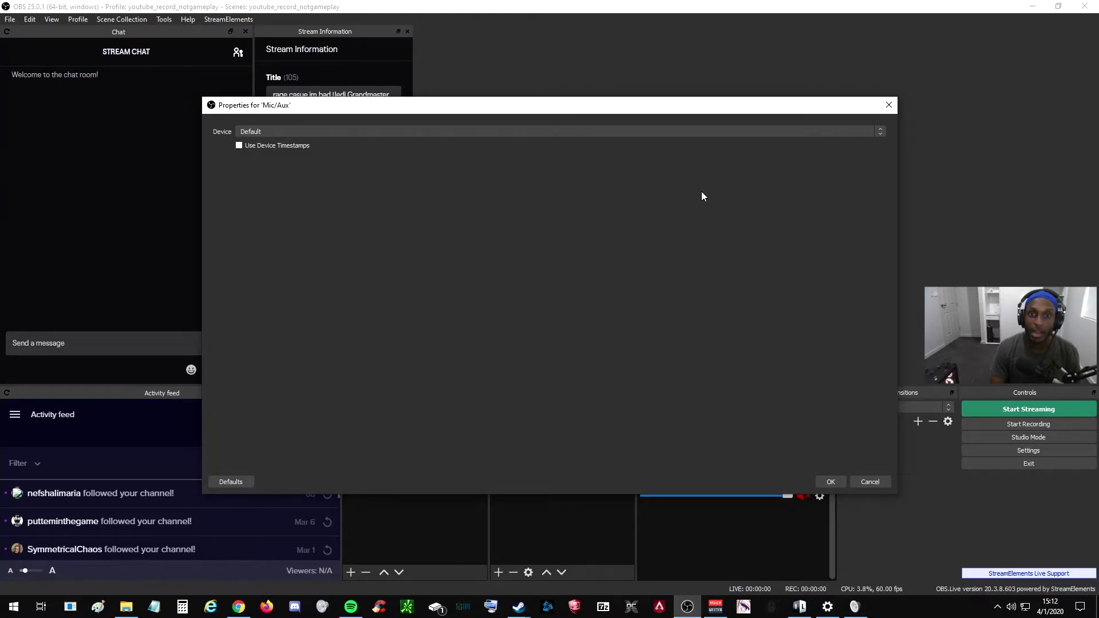
click(889, 104)
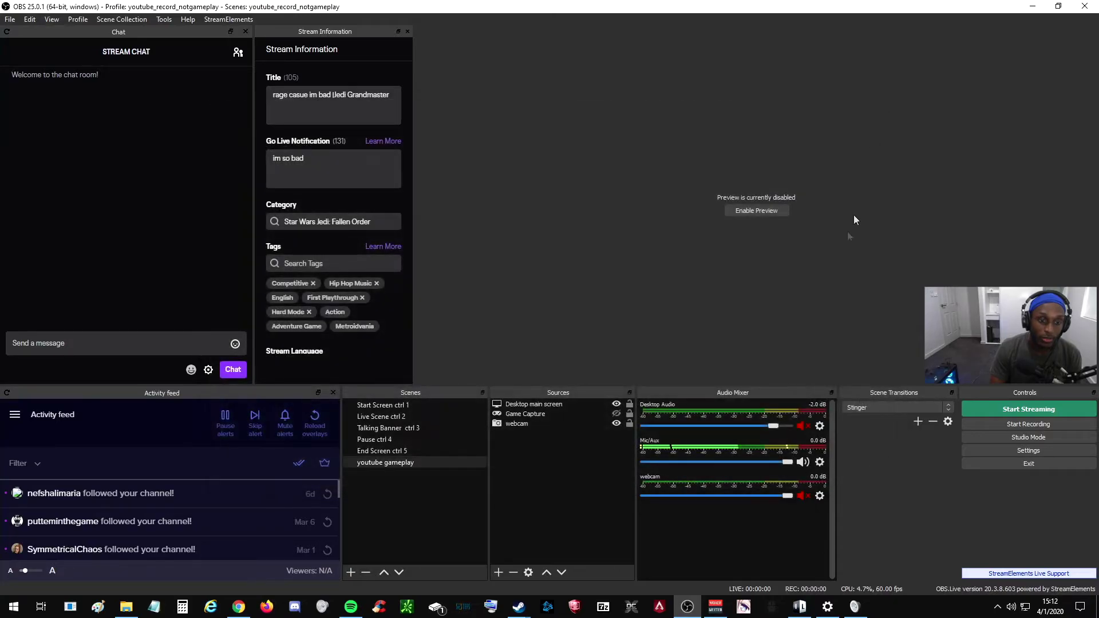
- Add a 'mic' Audio Input Capture source capturing VoiceMeeter Output
click(498, 572)
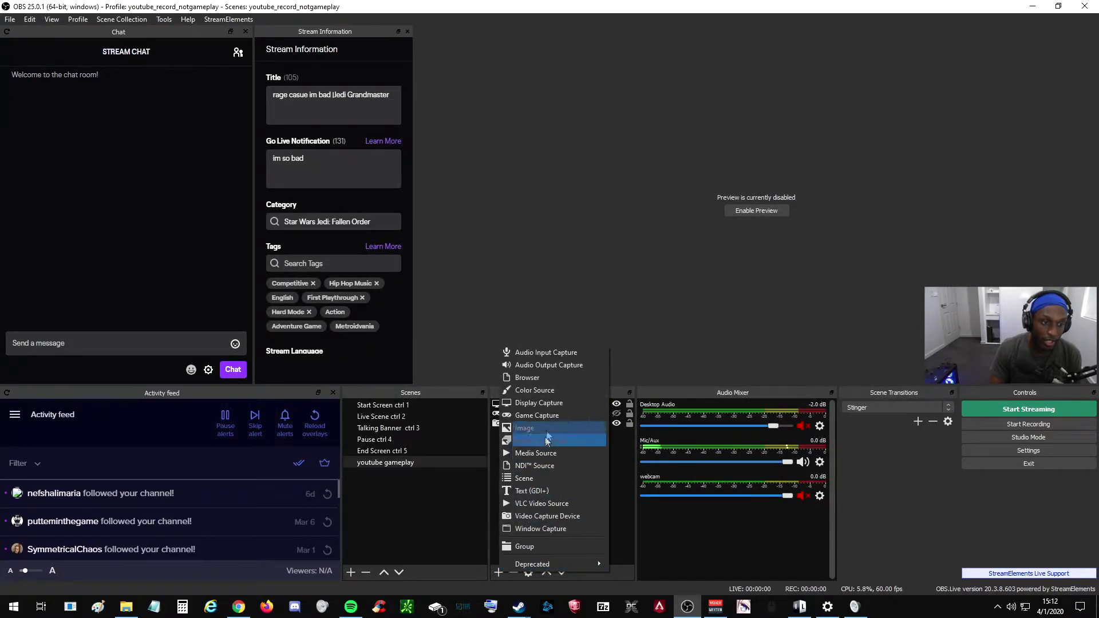
click(537, 352)
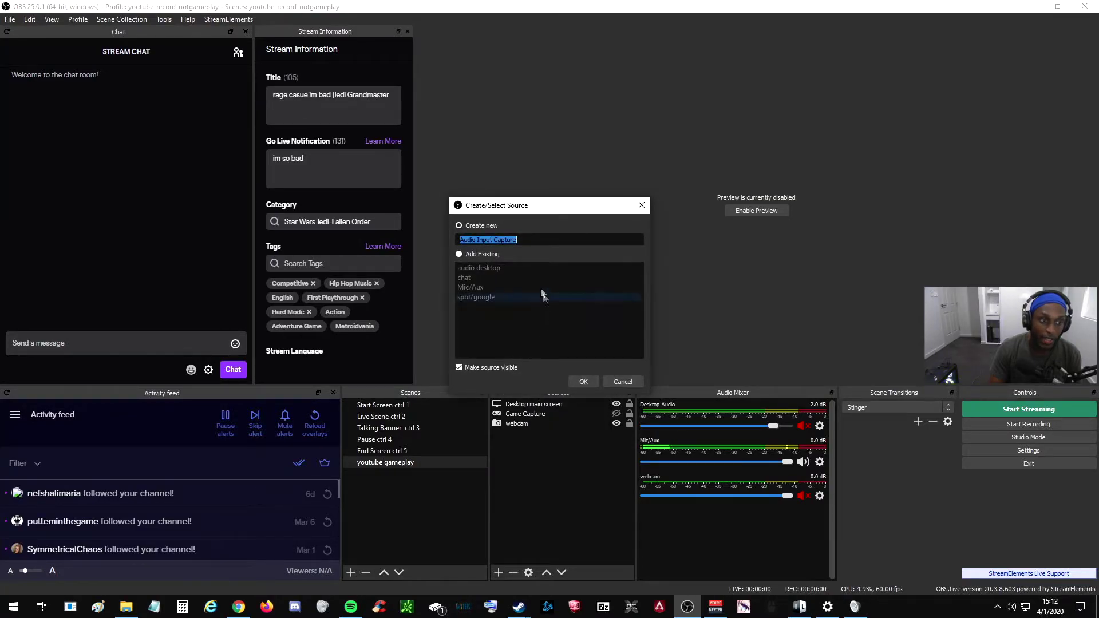
text(mic)
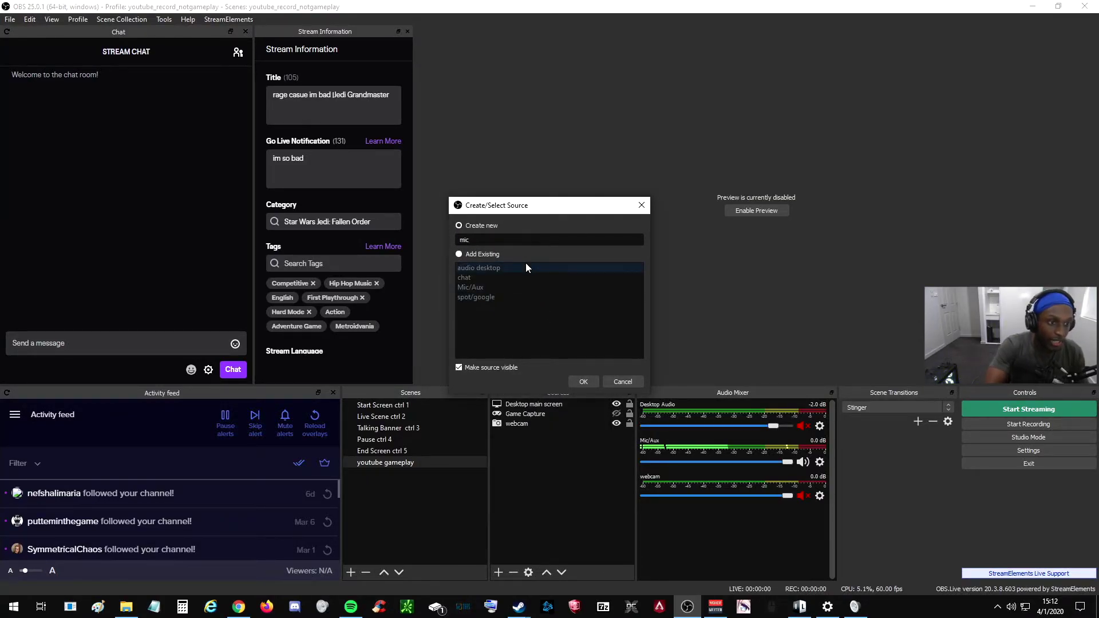
key(Return)
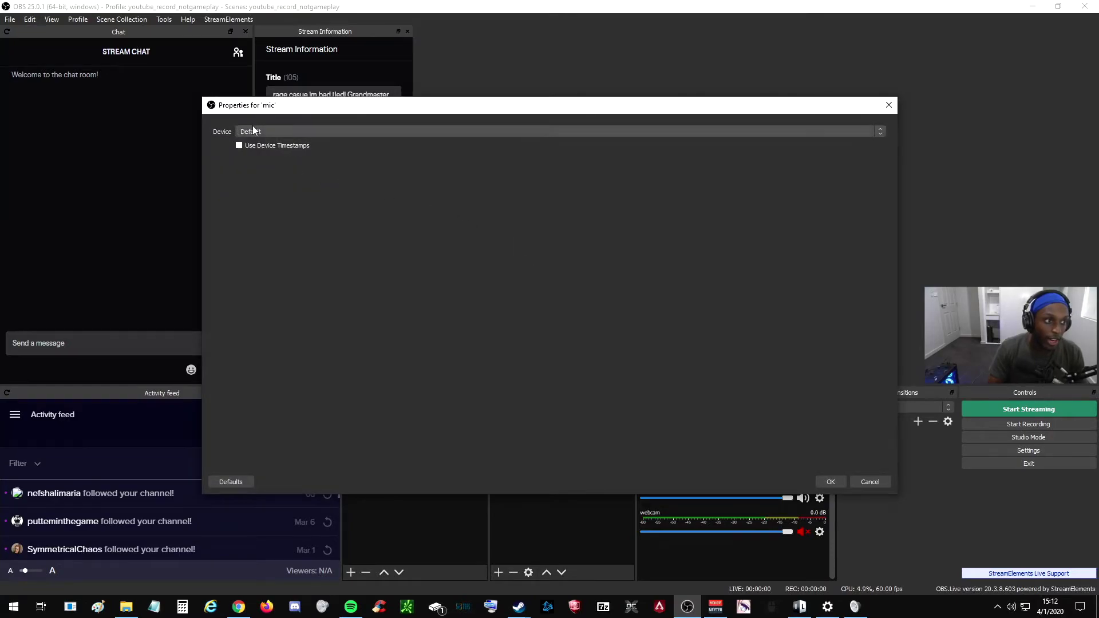
click(283, 131)
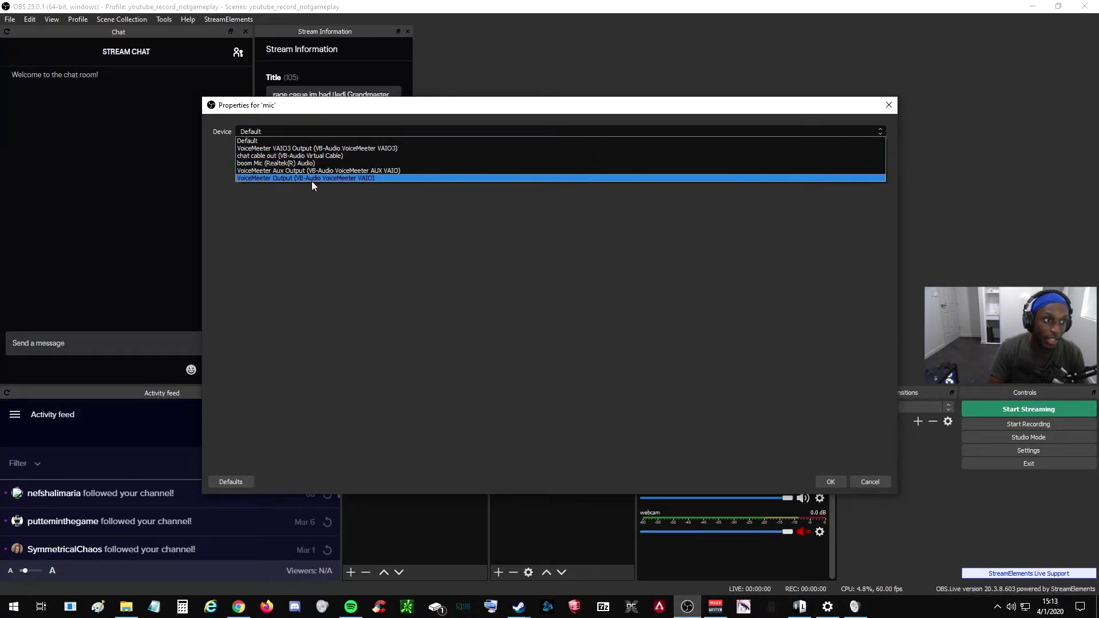
click(363, 178)
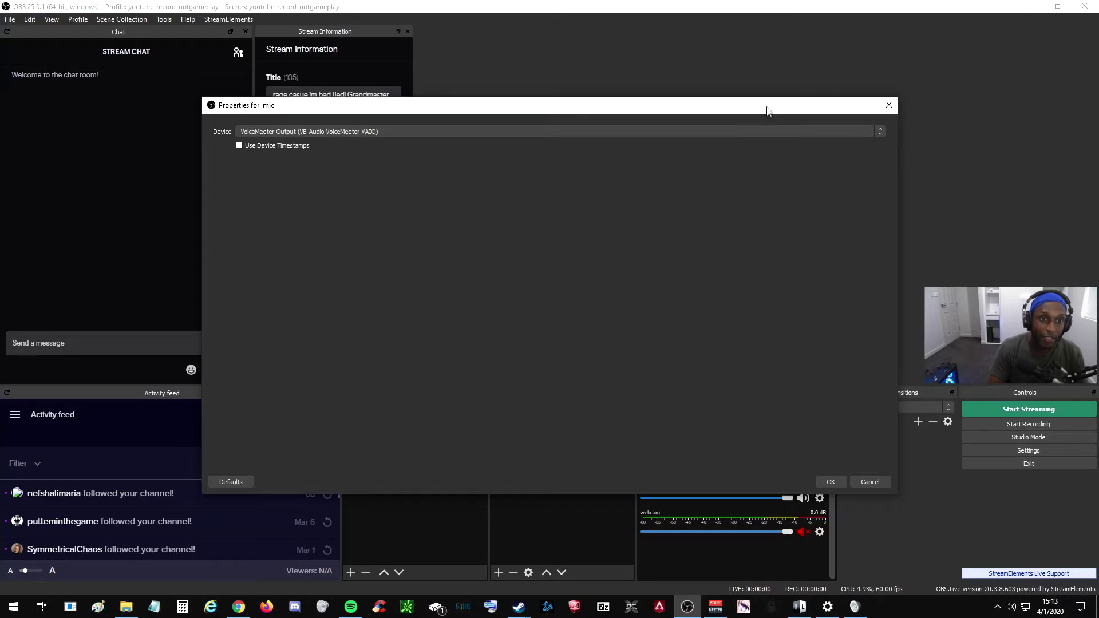
drag(767, 109, 696, 40)
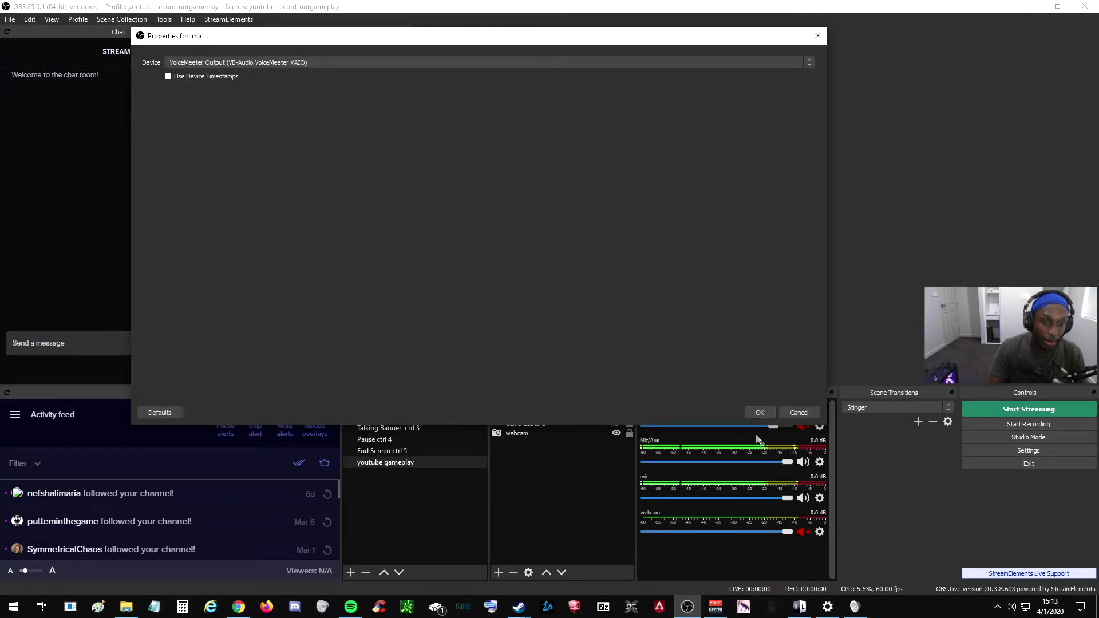
click(759, 413)
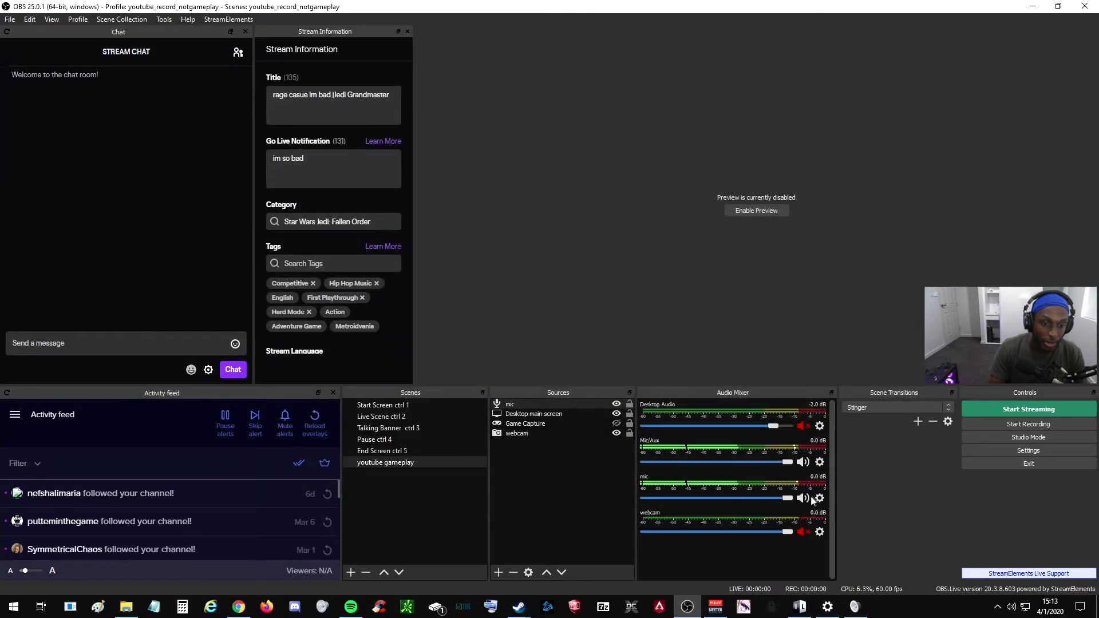
click(804, 499)
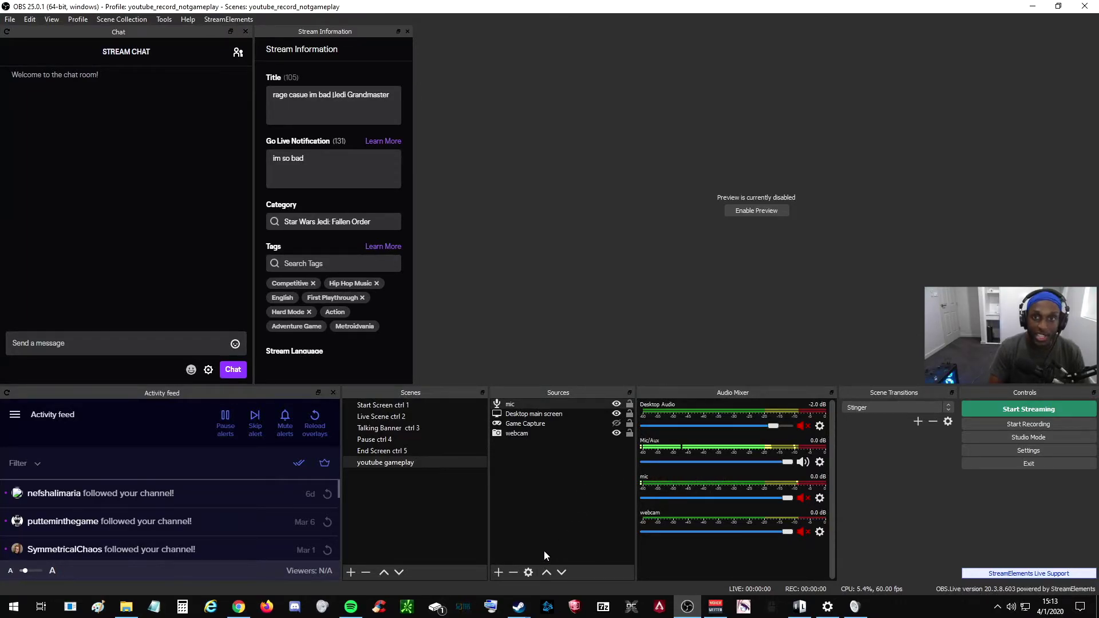
- Create an Audio Input Capture source named 'spot' with device VoiceMeeter VAIO3 Output
click(500, 573)
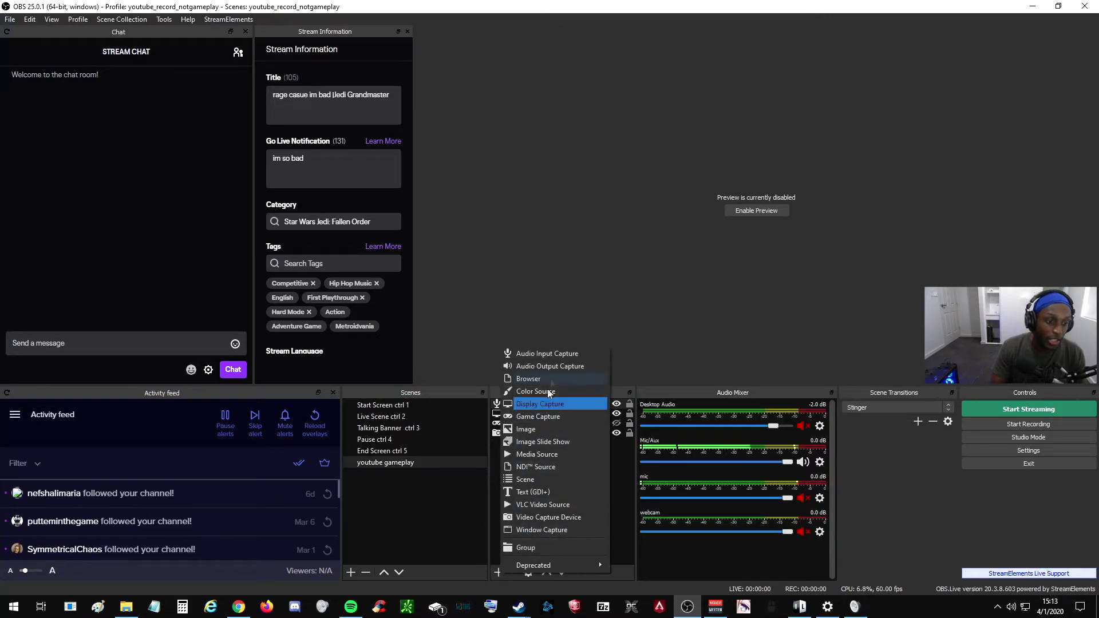
click(554, 355)
text(spot)
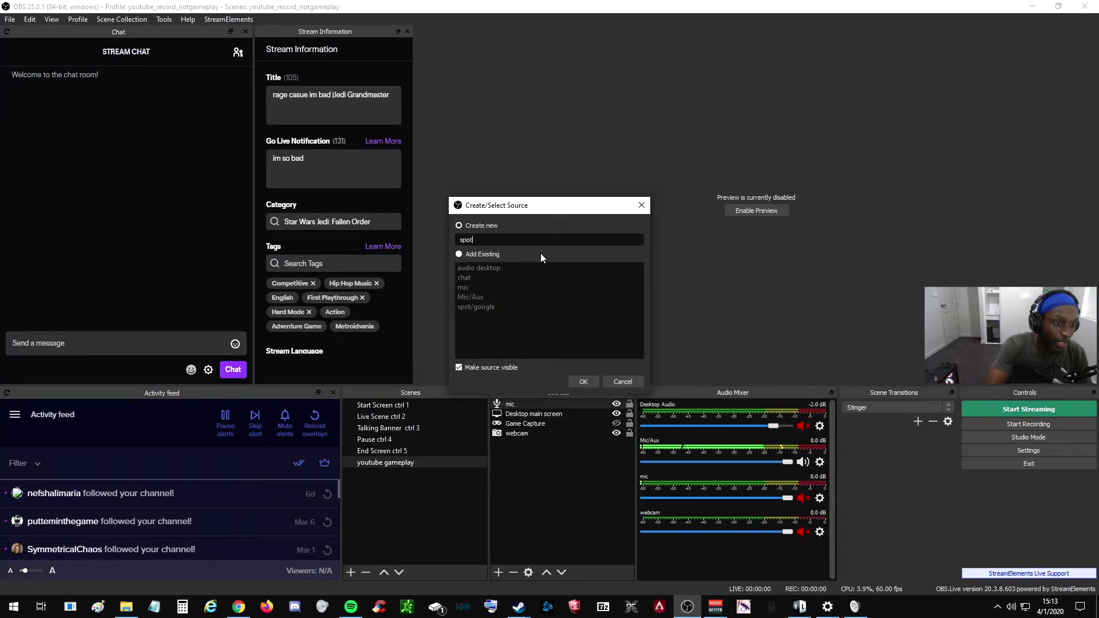
click(584, 382)
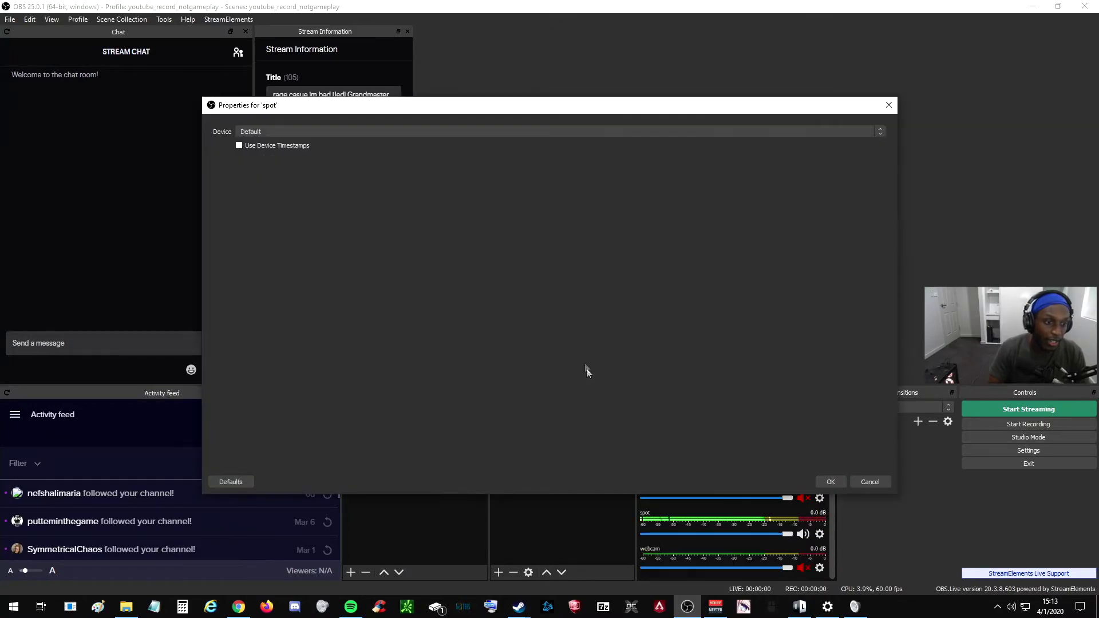
click(352, 134)
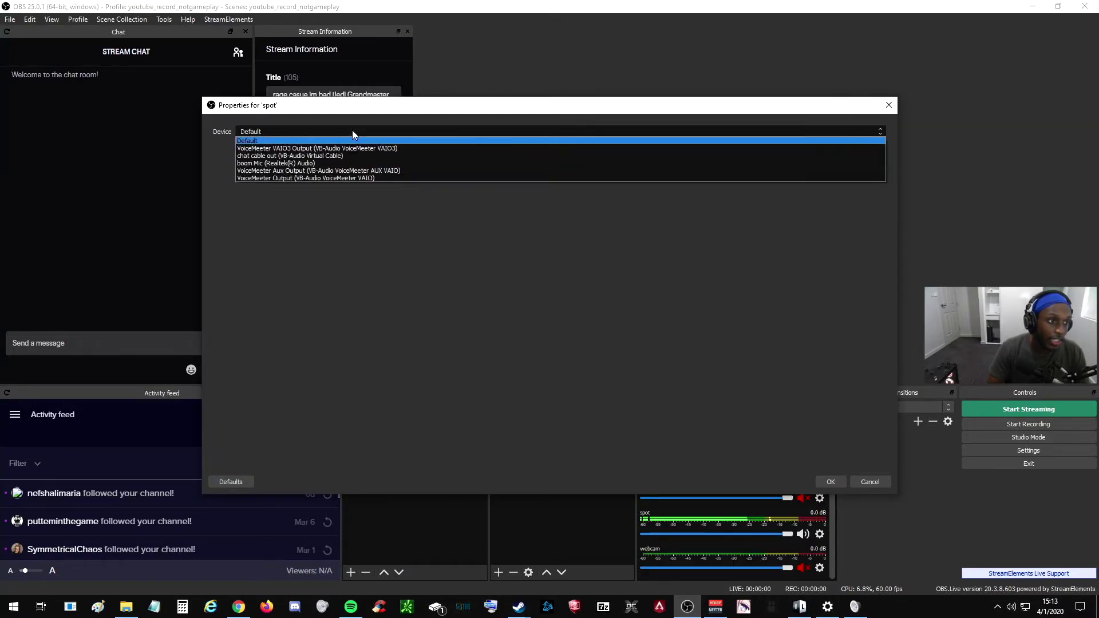
click(386, 148)
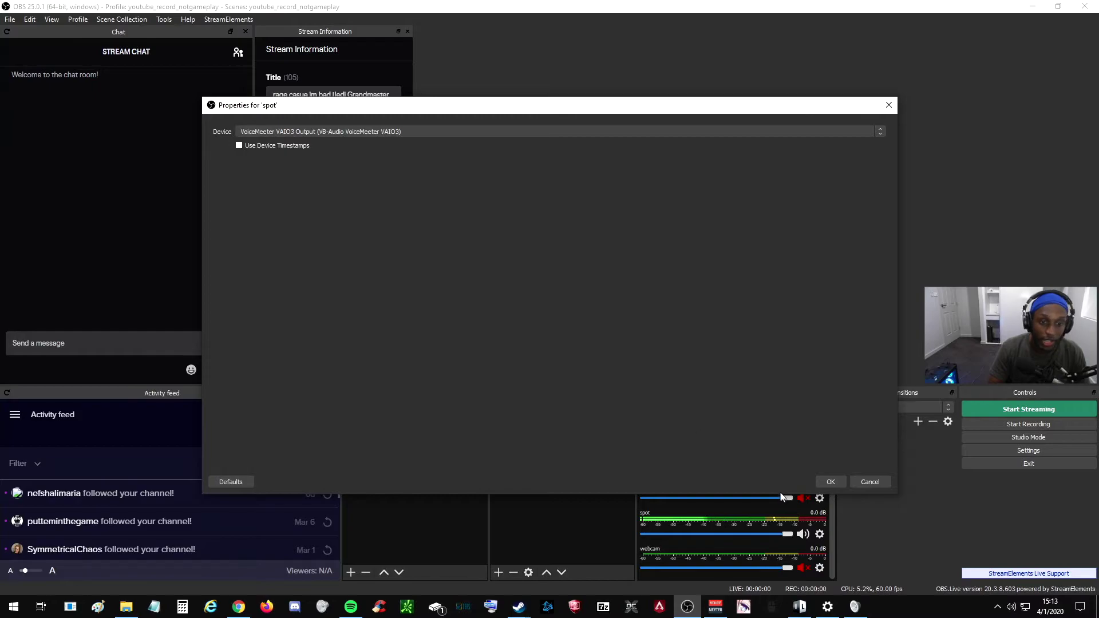
click(830, 482)
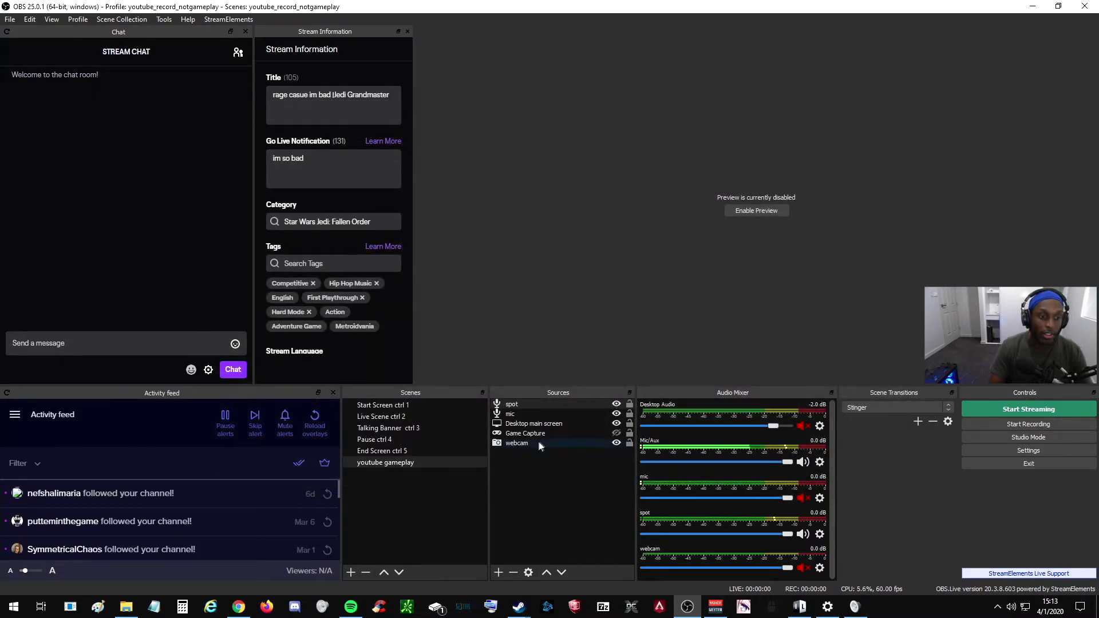
- Create an Audio Input Capture source named 'desk' with device VoiceMeeter Aux Output
click(498, 573)
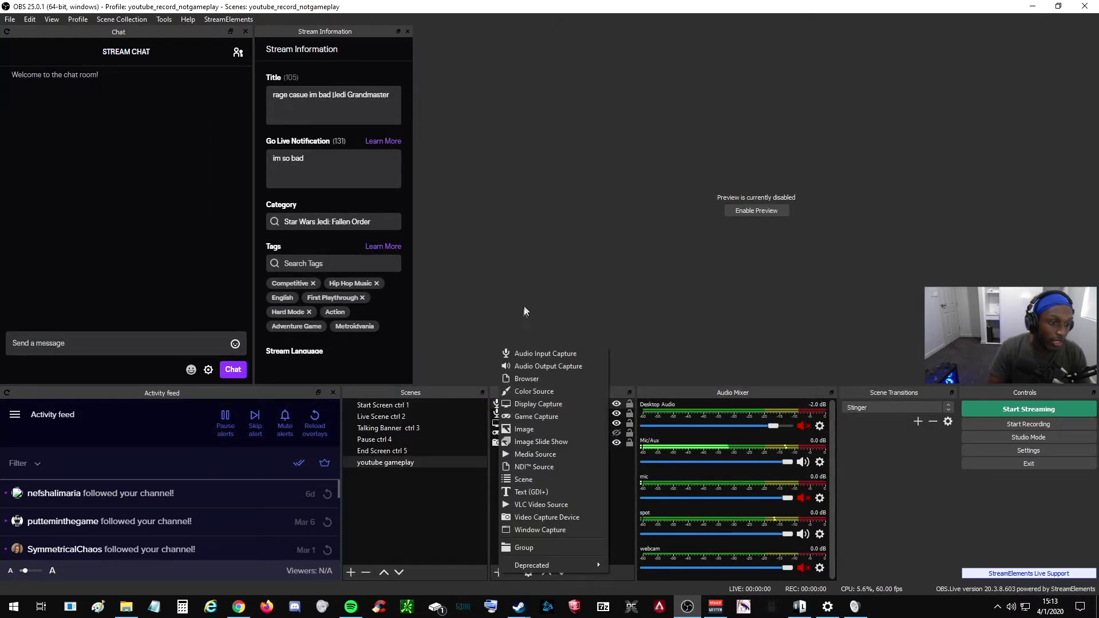
click(533, 354)
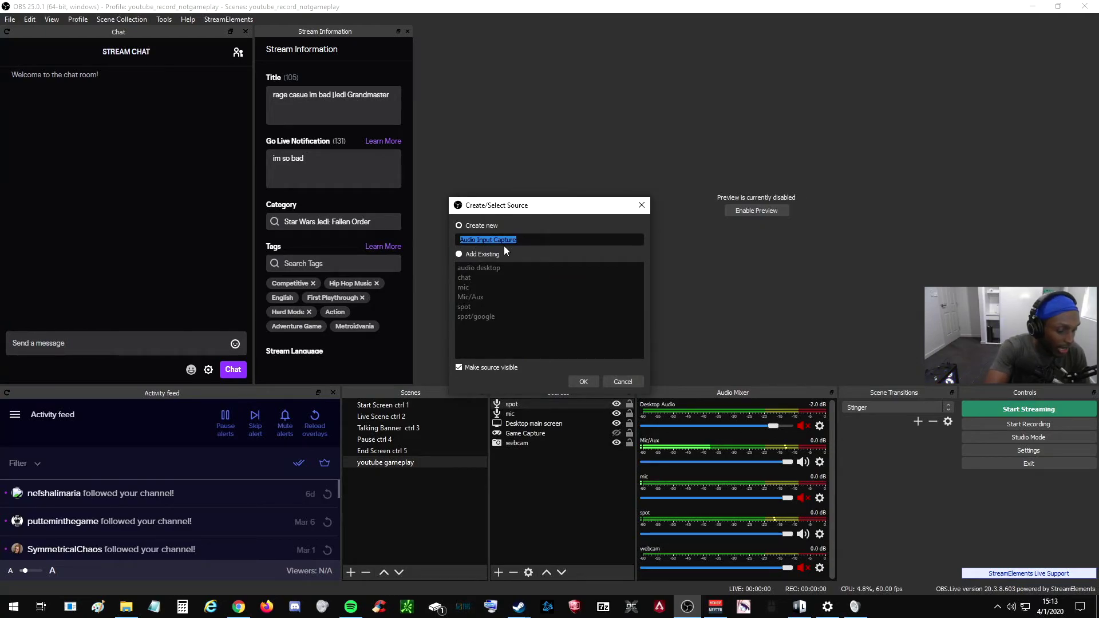
text(desk)
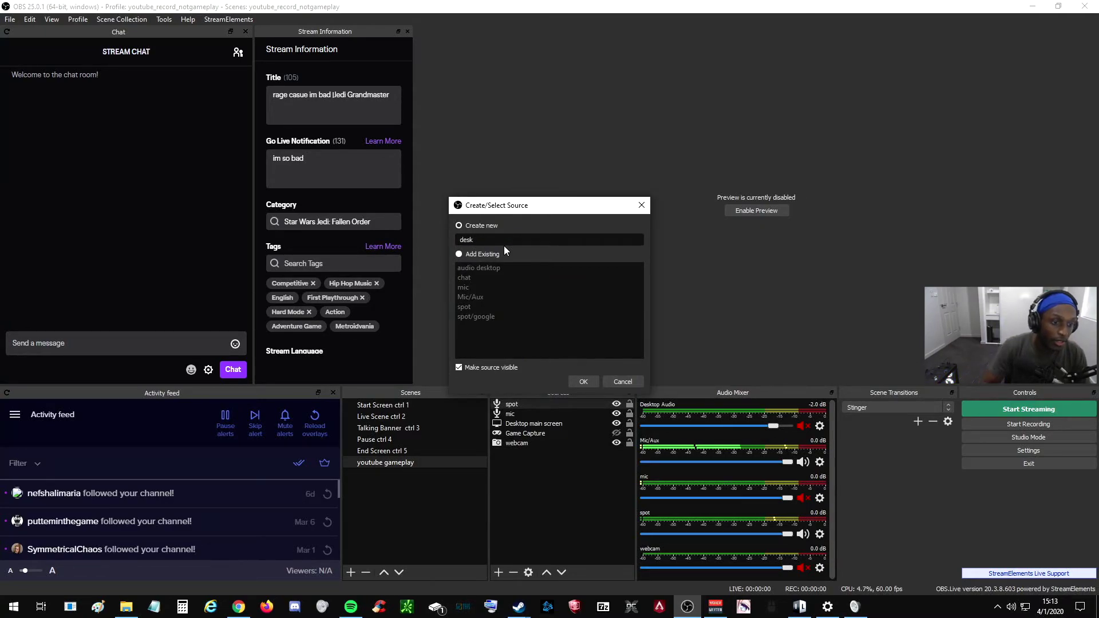
click(582, 380)
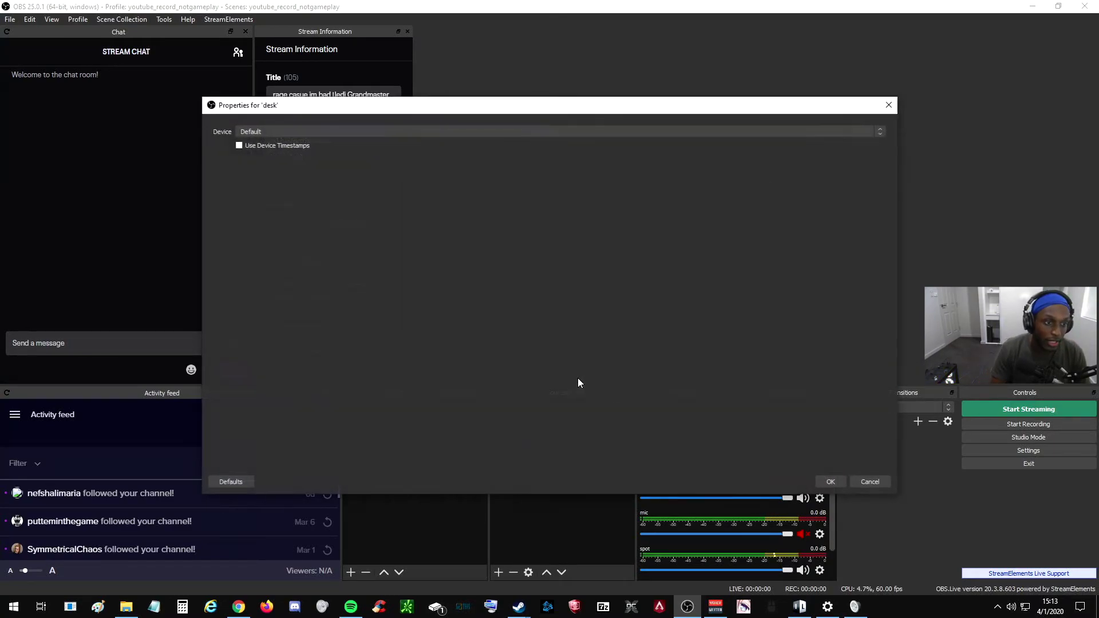
click(337, 133)
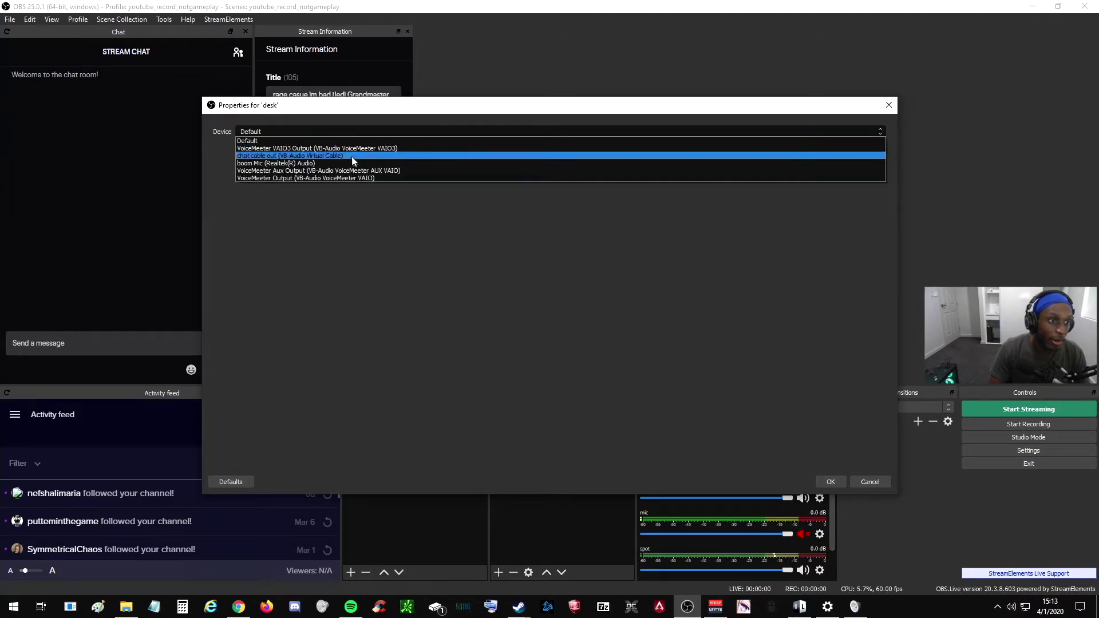
click(395, 171)
click(821, 480)
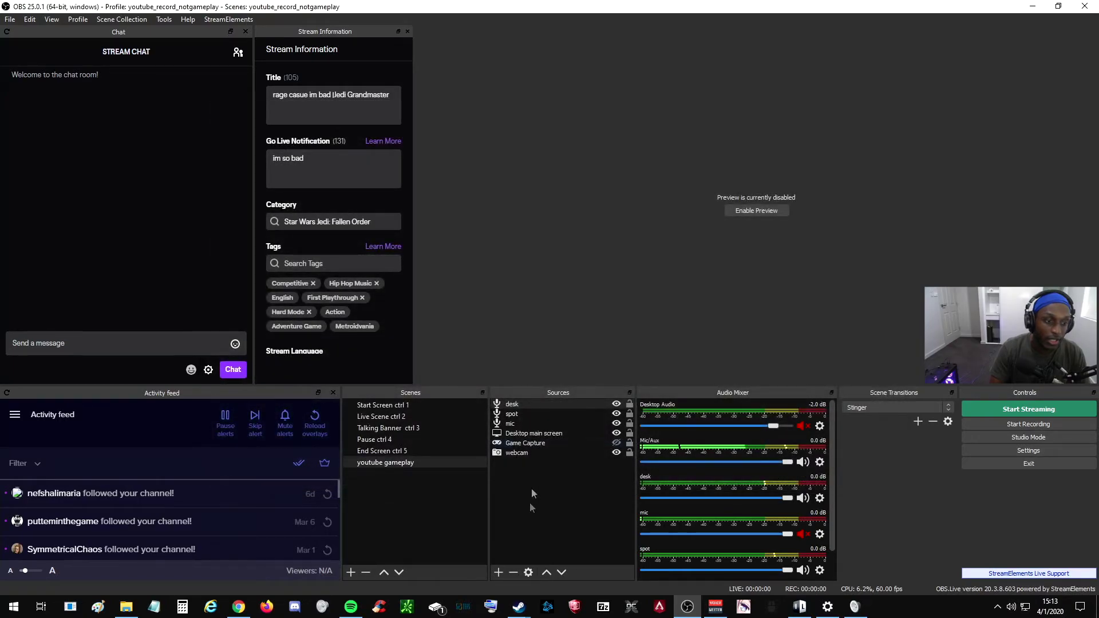
- Create an Audio Input Capture source named 'chatt' with device chat cable out (VB-Audio Virtual Cable)
click(497, 571)
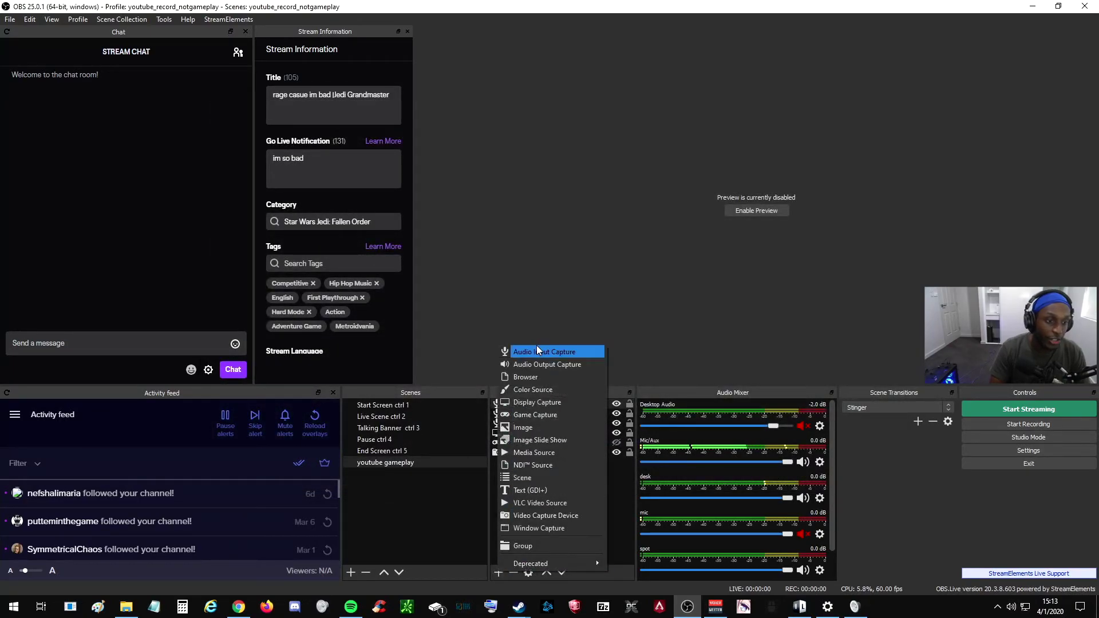
click(537, 278)
text(chatt)
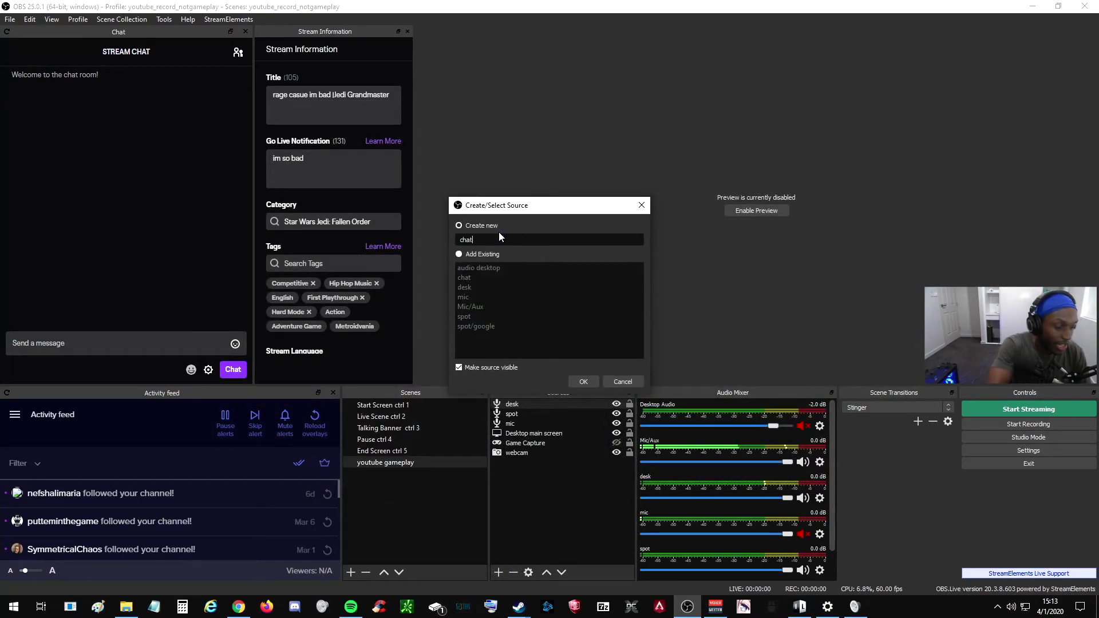
key(Return)
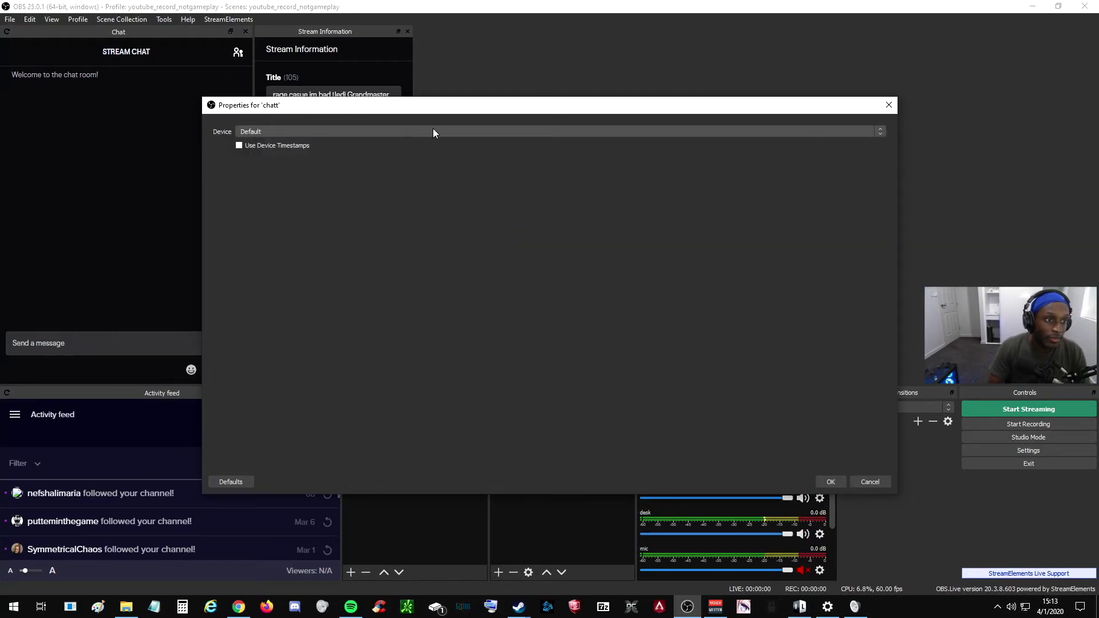
click(430, 131)
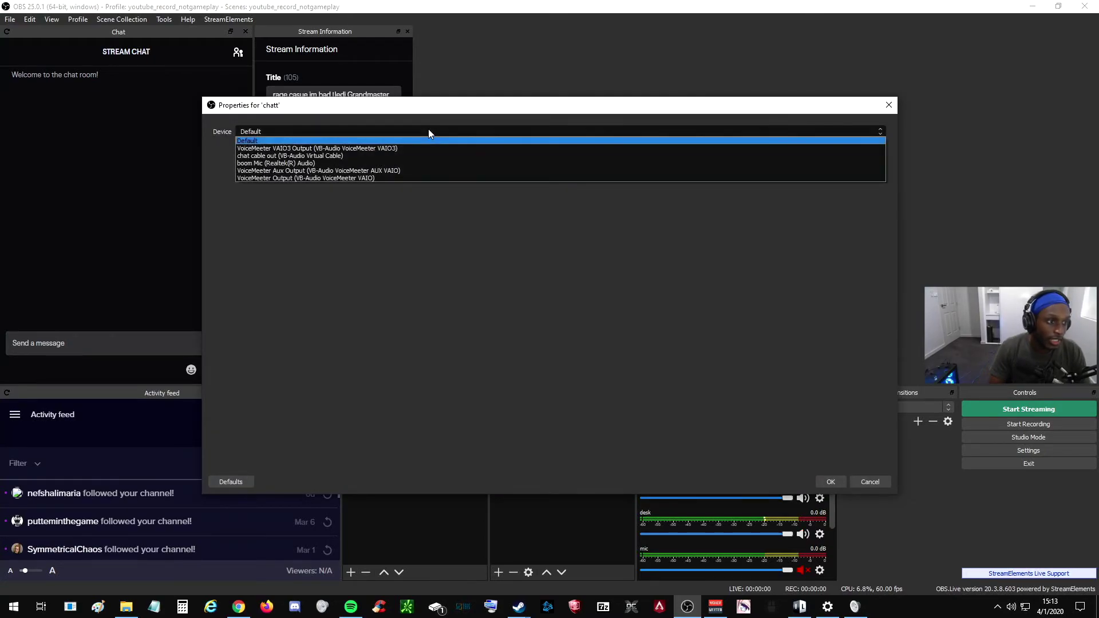
click(337, 155)
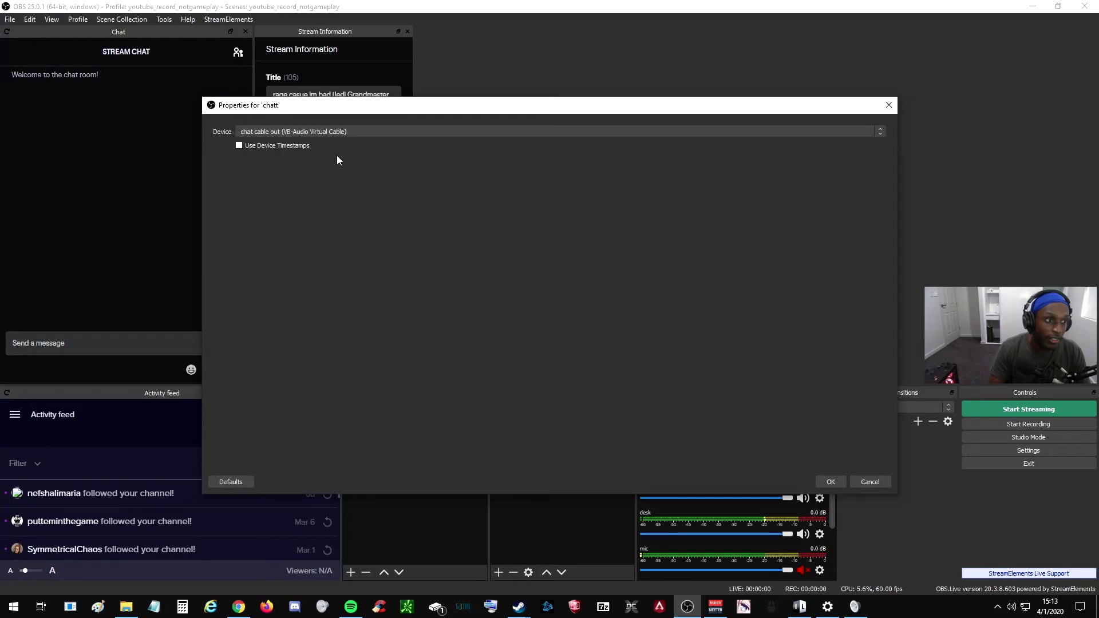
click(830, 481)
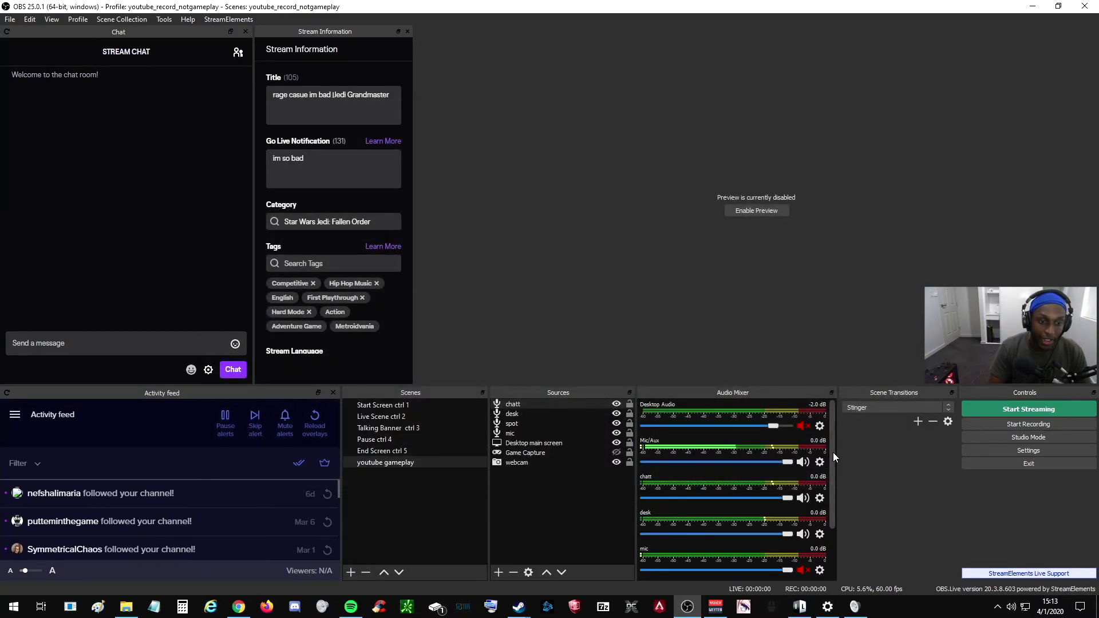
drag(836, 459, 831, 491)
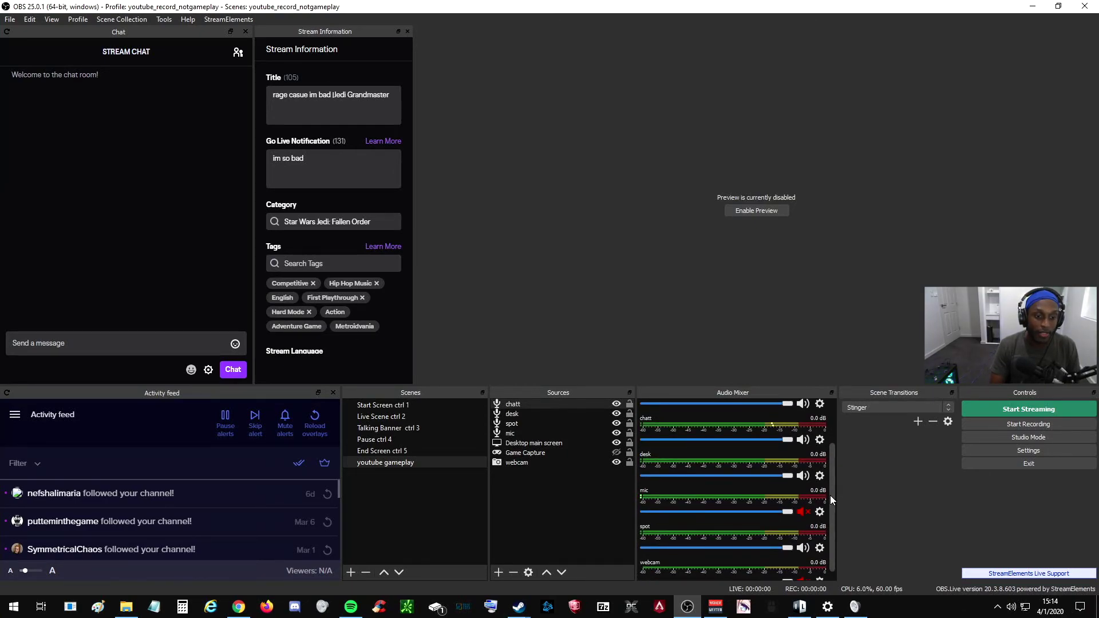
drag(831, 491, 829, 429)
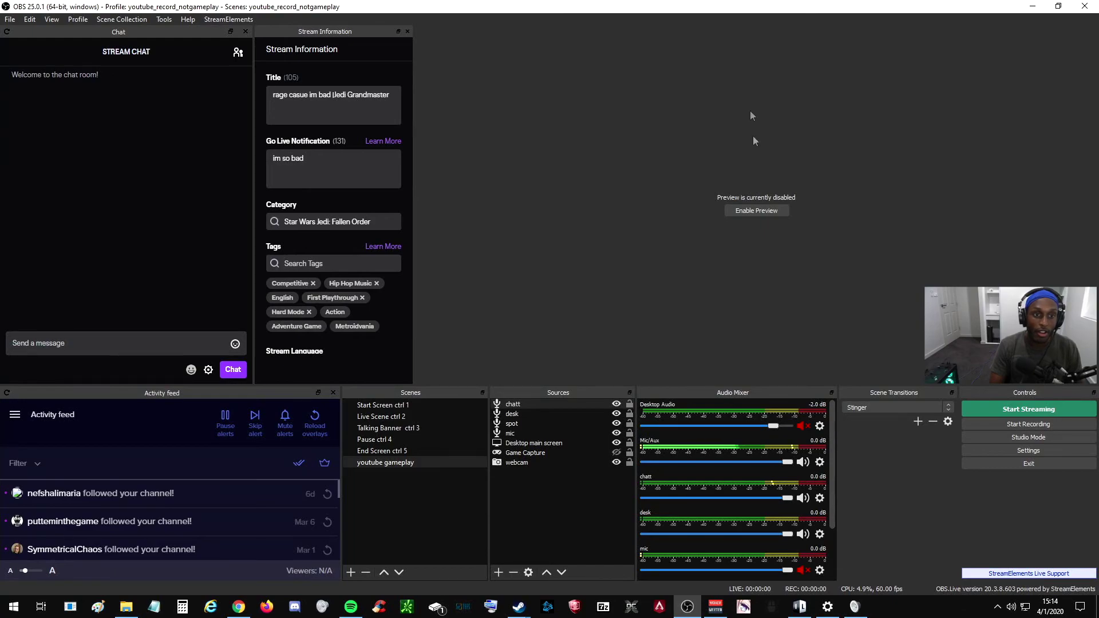